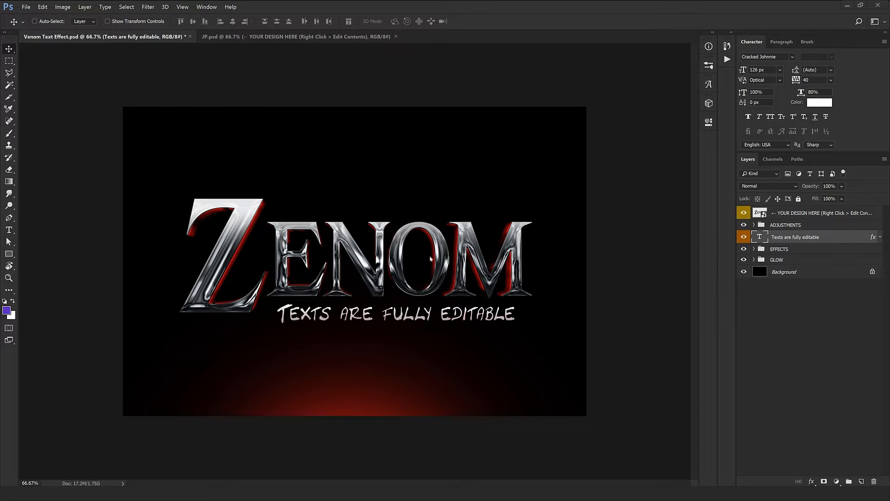
View the Japanese version of the text effect in JP.psd up close and close that document.
{"action": "left_click", "coordinate": [303, 41]}
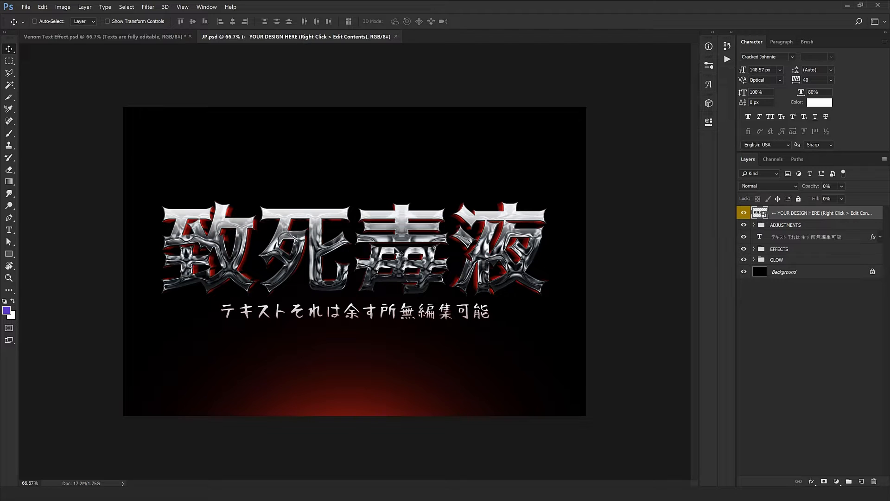
{"action": "key", "text": "ctrl+plus"}
{"action": "mouse_move", "coordinate": [354, 278]}
{"action": "left_mouse_down"}
{"action": "mouse_move", "coordinate": [351, 262]}
{"action": "mouse_move", "coordinate": [336, 259]}
{"action": "mouse_move", "coordinate": [404, 265]}
{"action": "mouse_move", "coordinate": [352, 265]}
{"action": "left_mouse_up"}
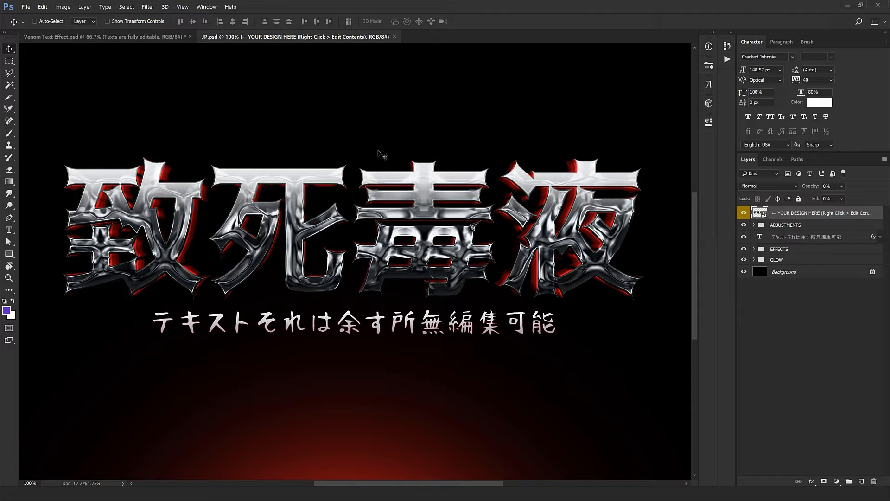
{"action": "left_click", "coordinate": [394, 37]}
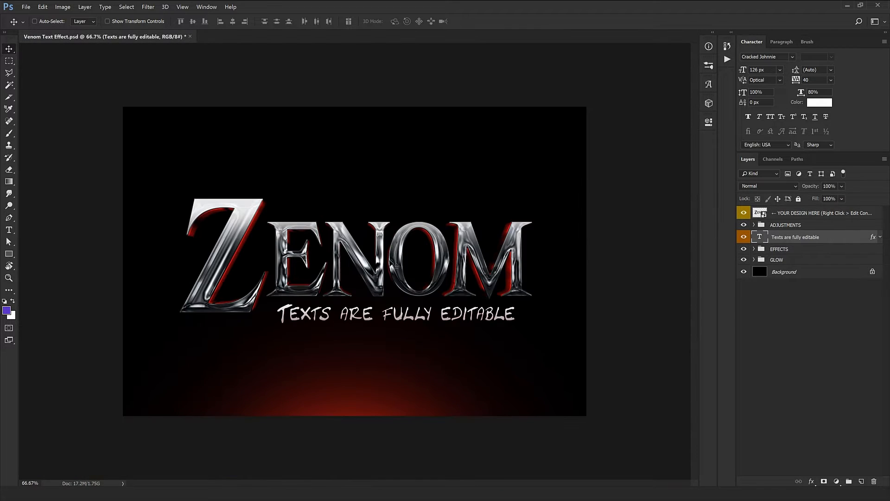
Open the contents of the "YOUR DESIGN HERE" smart object in Venom Text Effect.psd for editing.
{"action": "key", "text": "ctrl+plus"}
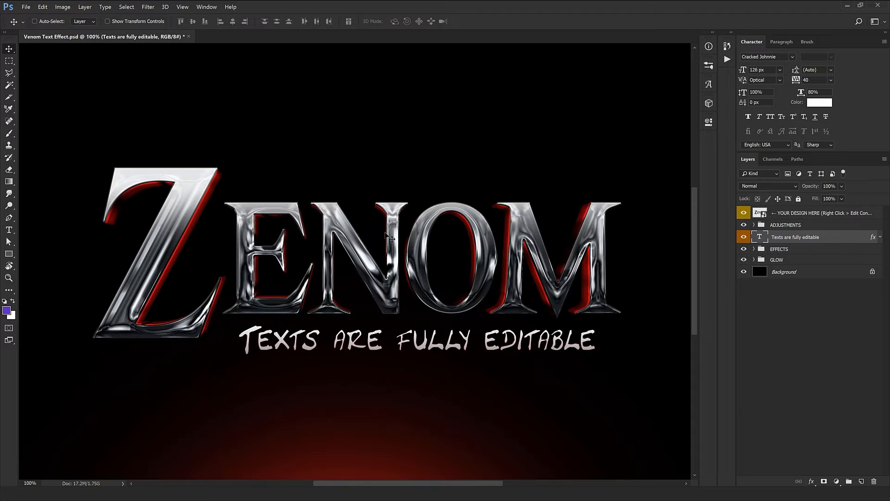
{"action": "left_click_drag", "start_coordinate": [348, 266], "coordinate": [346, 225]}
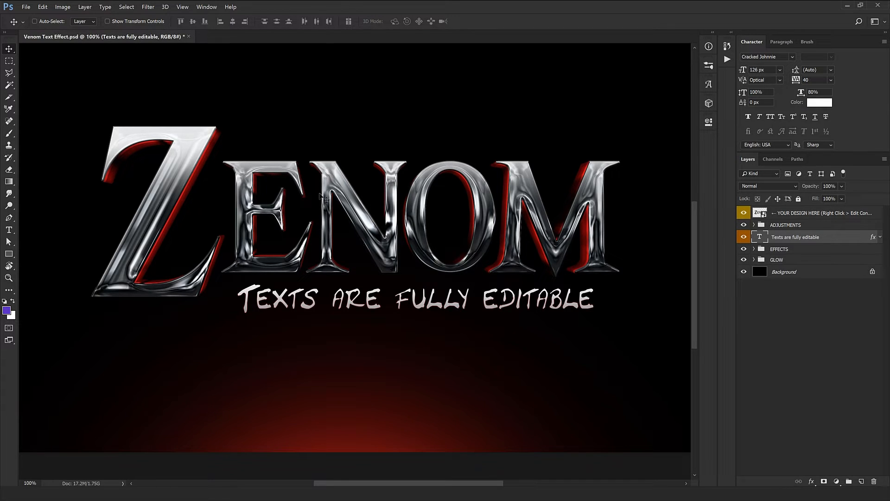
{"action": "left_click", "coordinate": [826, 216]}
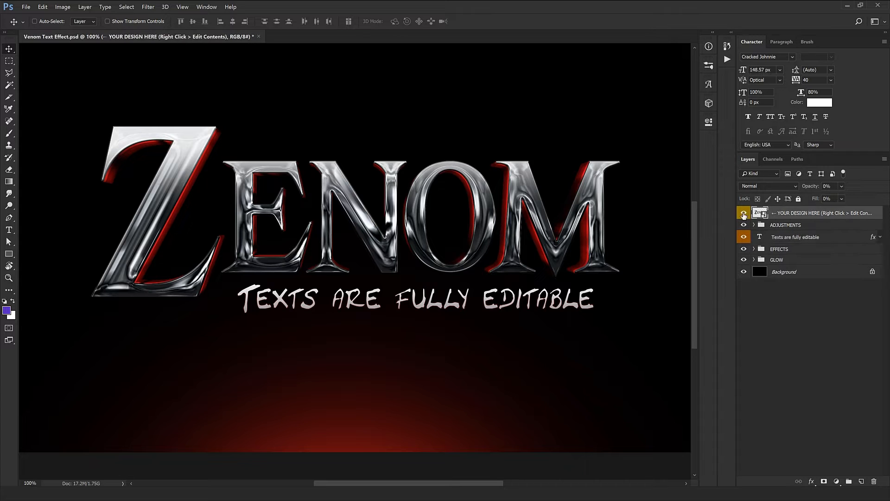
{"action": "right_click", "coordinate": [797, 217]}
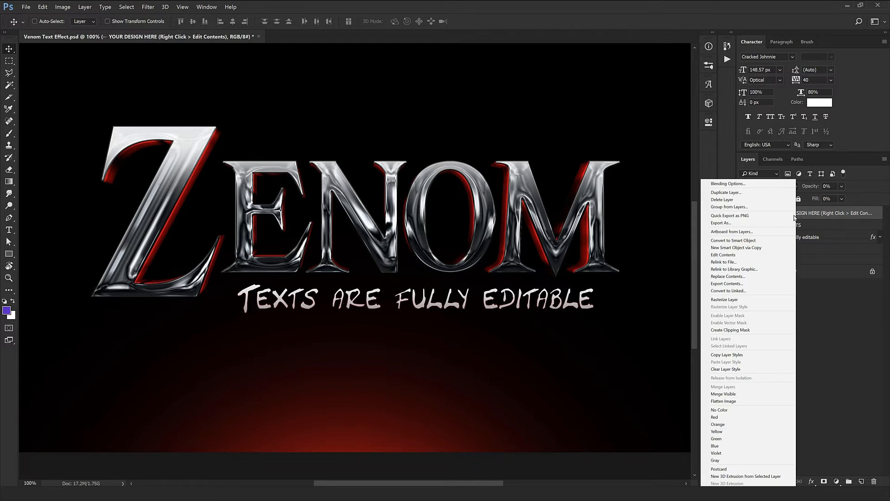
{"action": "left_click", "coordinate": [725, 255]}
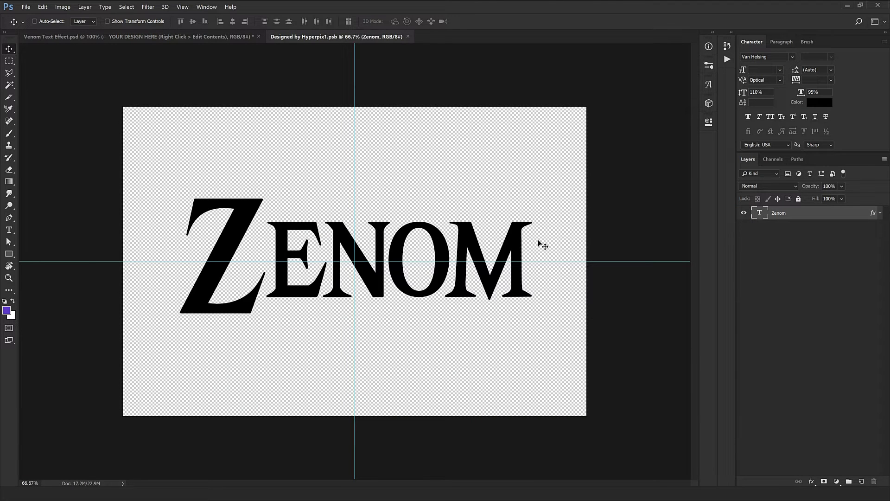
Examine the character settings of the large first letter Z and of the smaller letters in the Zenom text.
{"action": "double_click", "coordinate": [757, 214]}
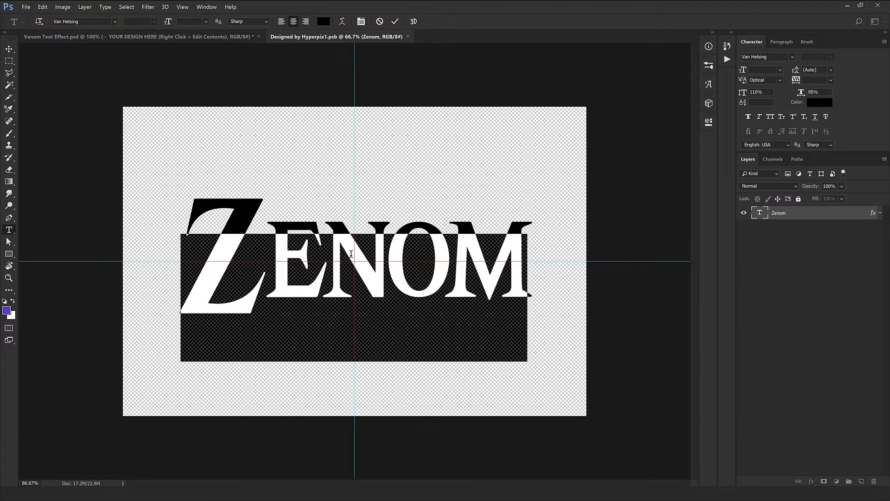
{"action": "left_click", "coordinate": [312, 259]}
{"action": "left_click_drag", "start_coordinate": [259, 268], "coordinate": [505, 260]}
{"action": "left_click_drag", "start_coordinate": [250, 274], "coordinate": [194, 278]}
{"action": "left_click", "coordinate": [264, 245]}
{"action": "left_click_drag", "start_coordinate": [229, 228], "coordinate": [217, 229]}
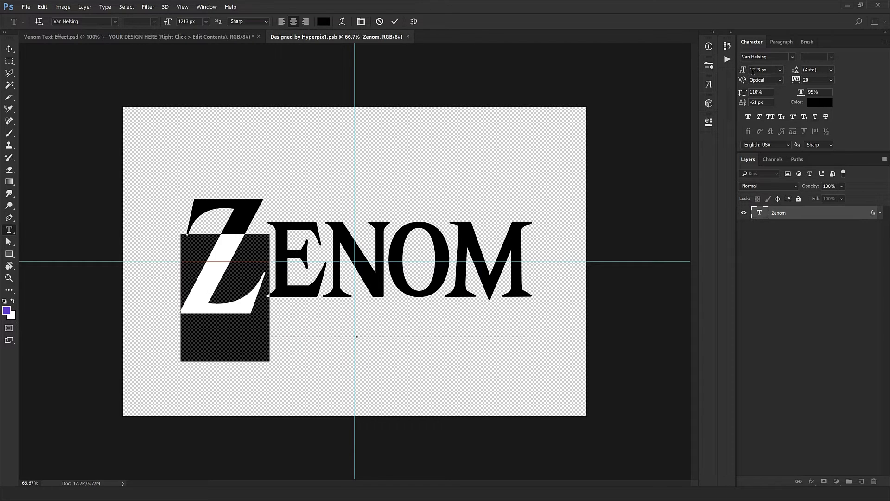
{"action": "left_click_drag", "start_coordinate": [343, 249], "coordinate": [512, 246]}
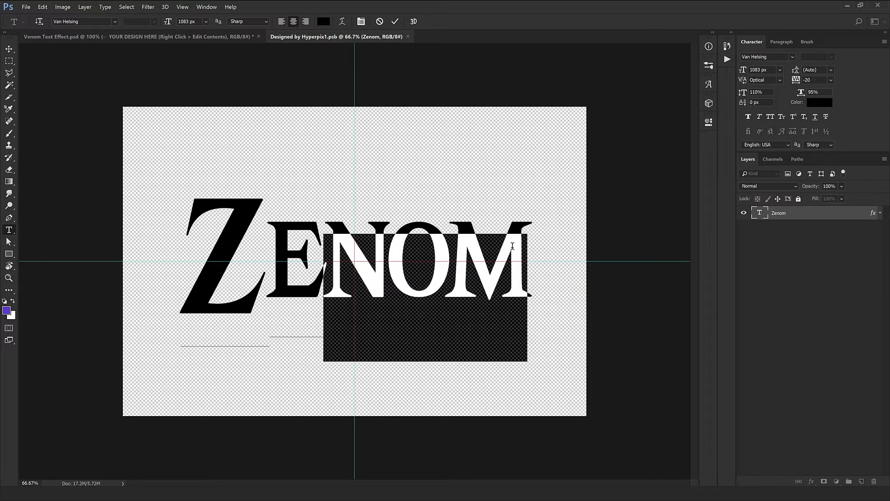
{"action": "left_click", "coordinate": [241, 237]}
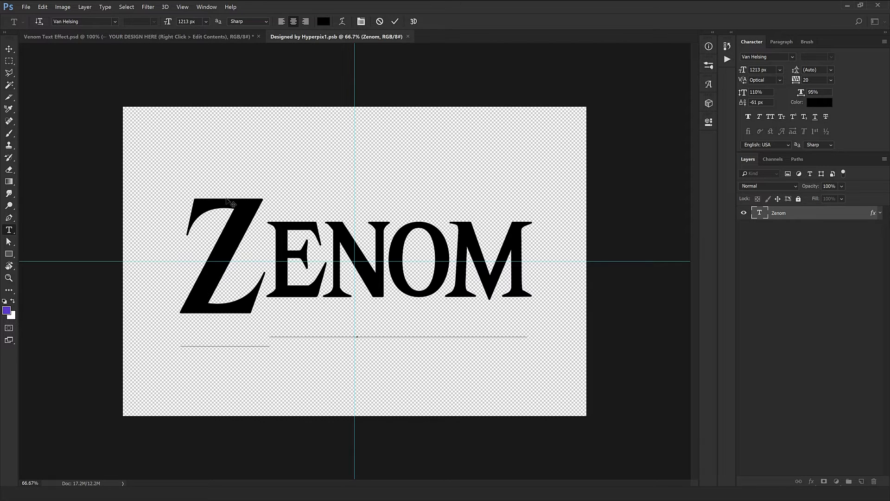
Replace the first letter Z with V so the text reads Venom, and save the smart object to update the effect.
{"action": "left_click_drag", "start_coordinate": [248, 234], "coordinate": [187, 239]}
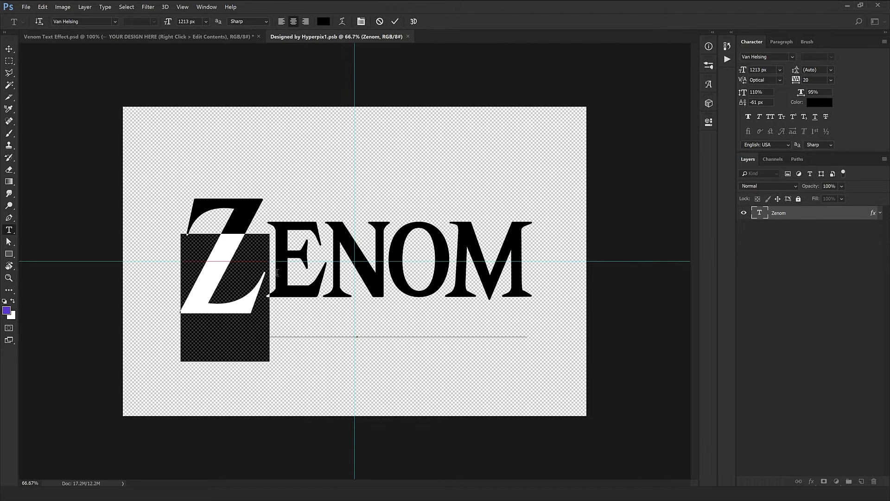
{"action": "type", "text": "V"}
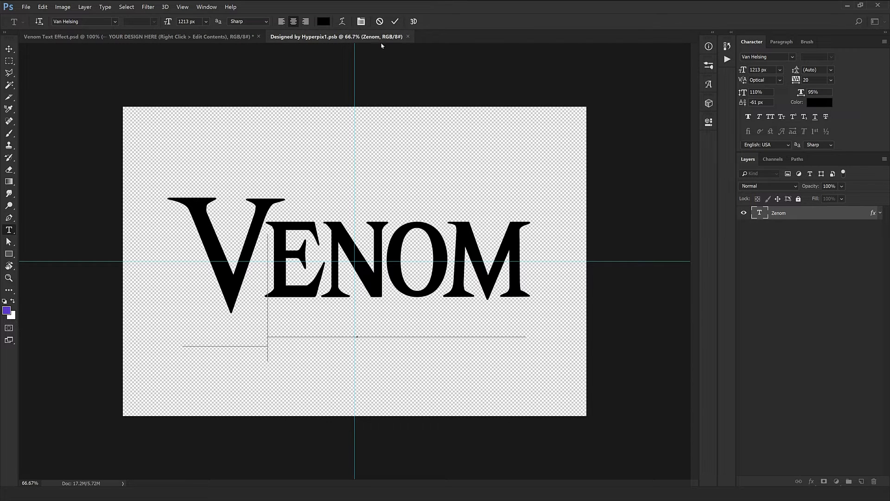
{"action": "left_click", "coordinate": [395, 21]}
{"action": "left_click", "coordinate": [26, 7]}
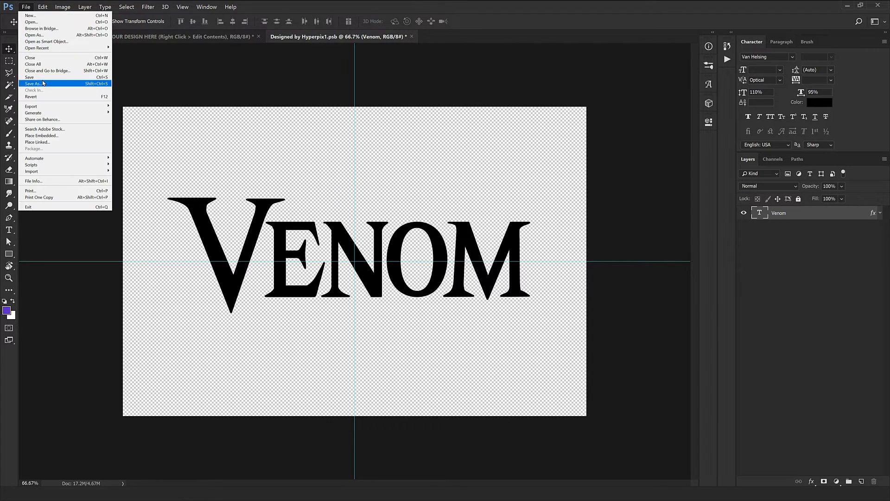
{"action": "left_click", "coordinate": [65, 77]}
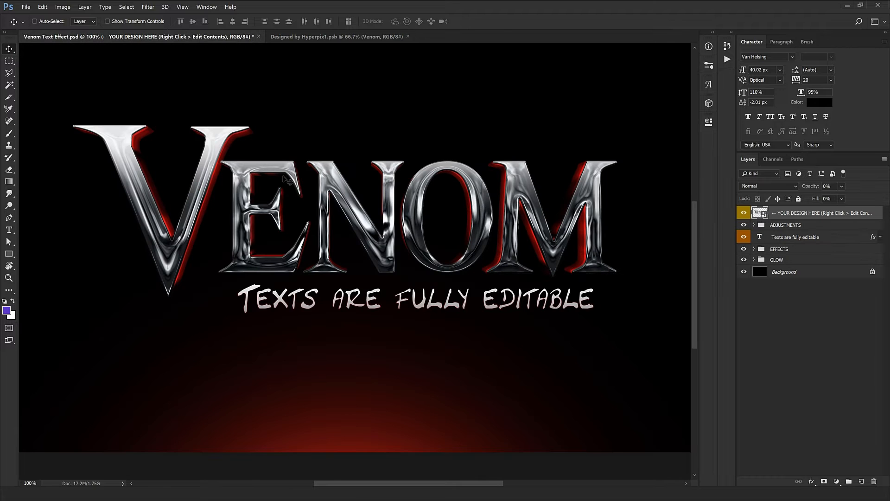
{"action": "left_click_drag", "start_coordinate": [288, 189], "coordinate": [289, 222]}
Return to the smart object's document and change its text to "Movie", keeping the first letter's larger formatting.
{"action": "left_click", "coordinate": [333, 37]}
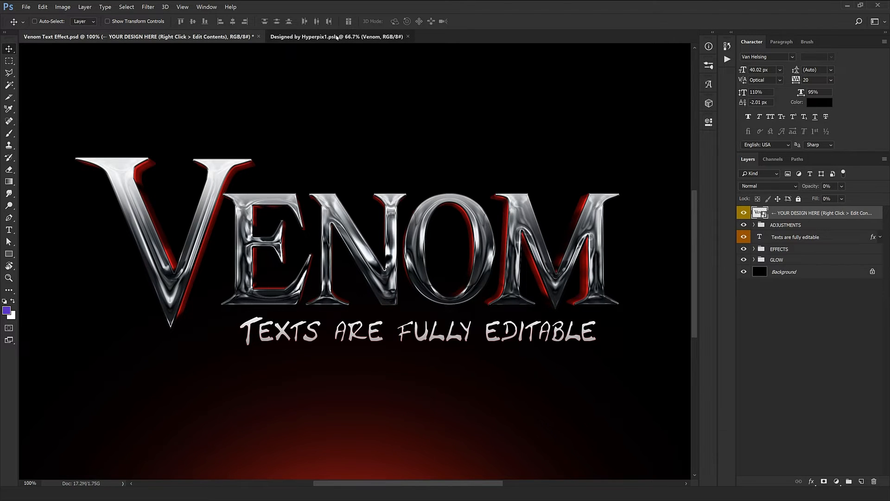
{"action": "double_click", "coordinate": [761, 213]}
{"action": "left_click", "coordinate": [268, 254]}
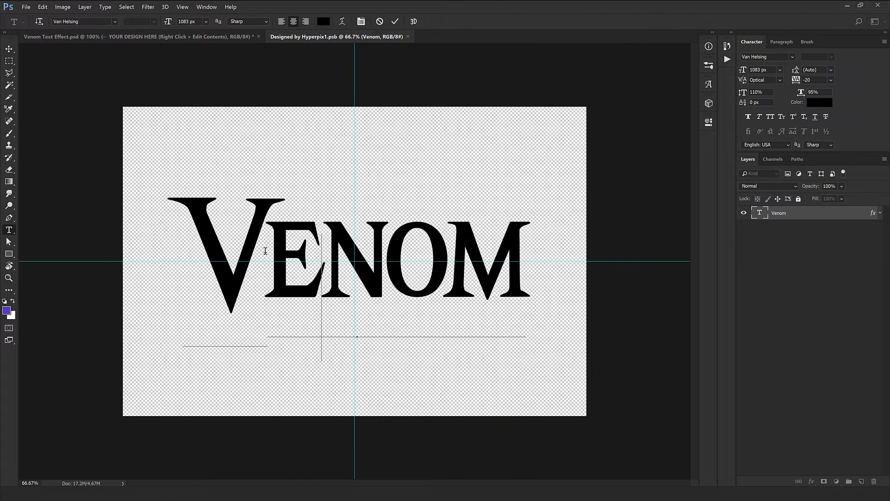
{"action": "left_click_drag", "start_coordinate": [268, 255], "coordinate": [193, 256]}
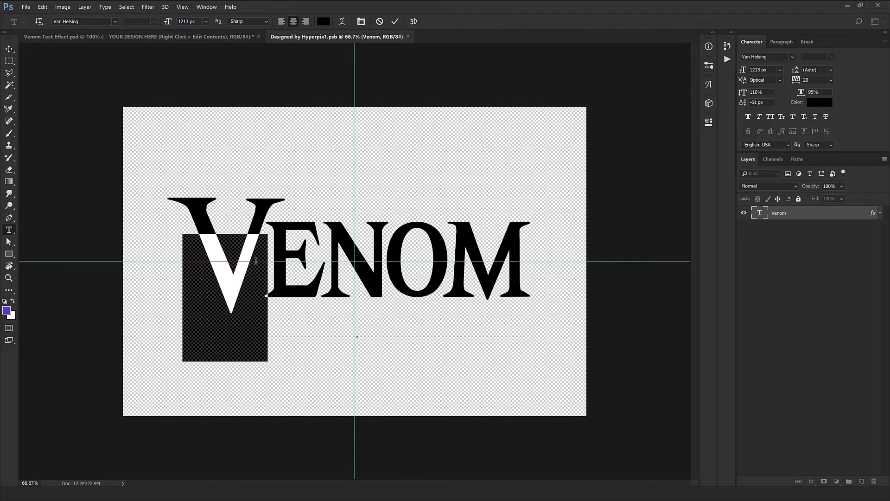
{"action": "type", "text": "M"}
{"action": "left_click_drag", "start_coordinate": [290, 257], "coordinate": [562, 258]}
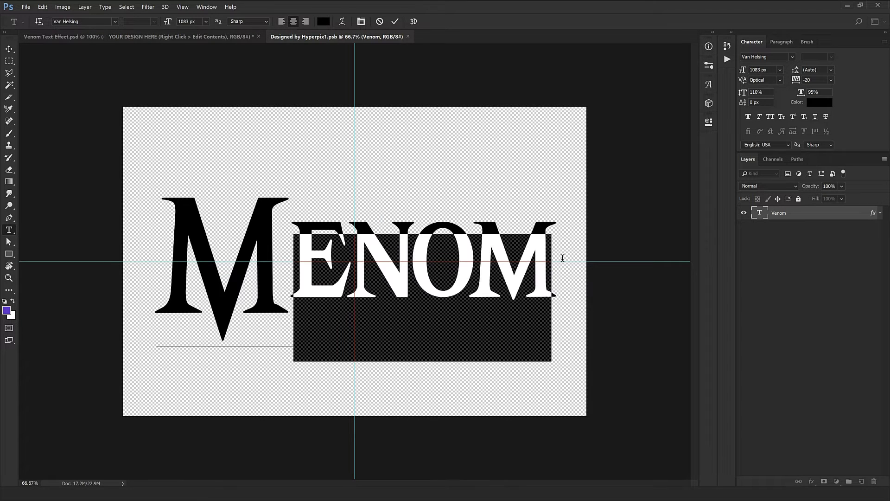
{"action": "type", "text": "O"}
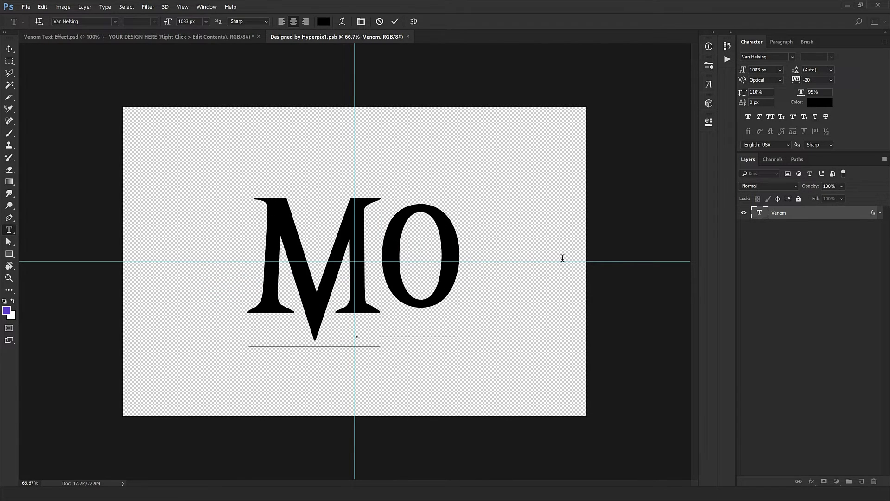
{"action": "key", "text": "ctrl+z"}
{"action": "type", "text": "o"}
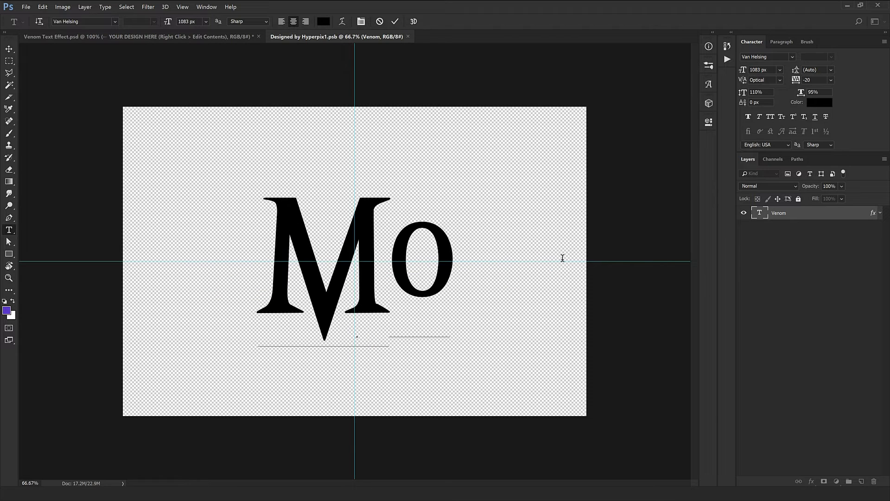
{"action": "type", "text": "vie"}
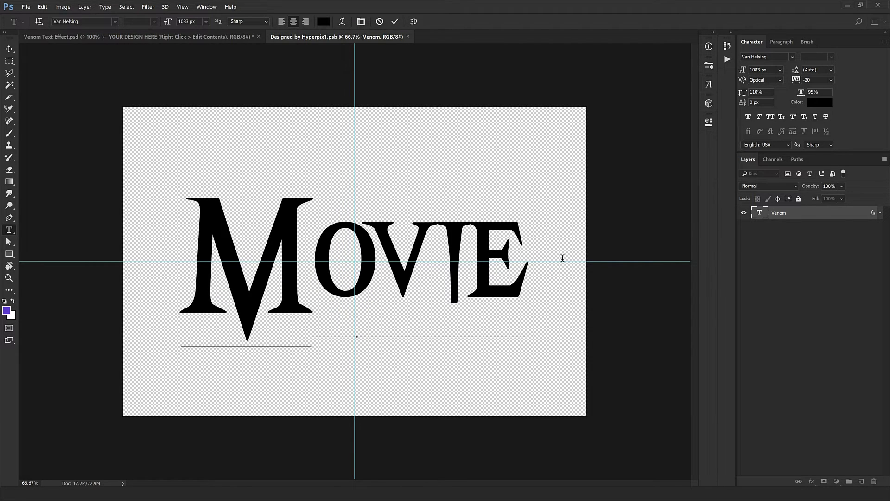
{"action": "key", "text": "ctrl+Return"}
{"action": "key", "text": "v"}
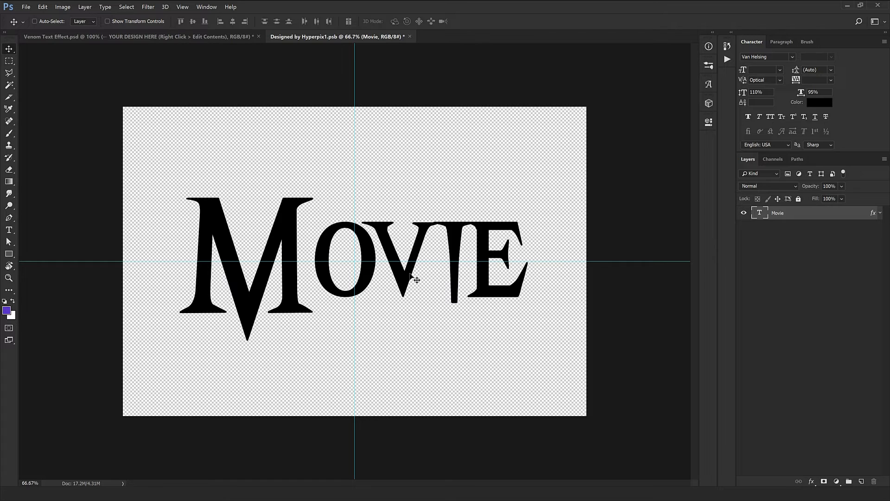
Set the tracking of the large letter M in Movie to -60.
{"action": "key", "text": "t"}
{"action": "left_click", "coordinate": [292, 260]}
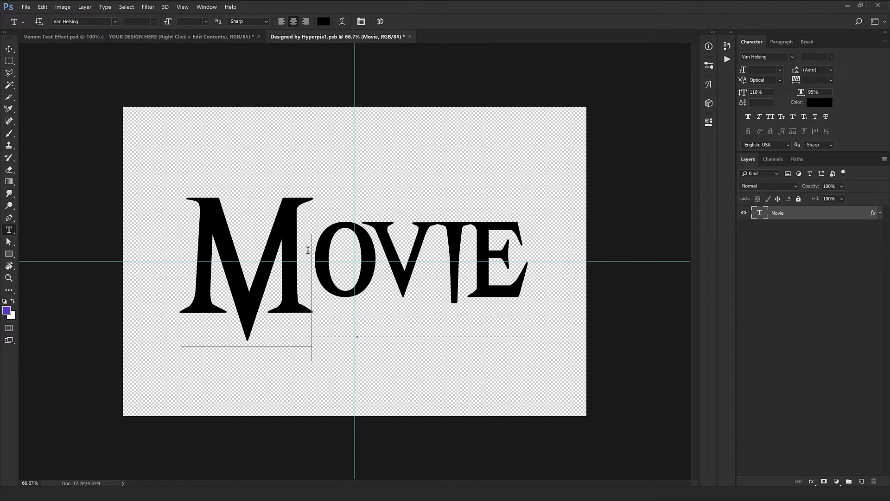
{"action": "left_click_drag", "start_coordinate": [292, 260], "coordinate": [211, 256]}
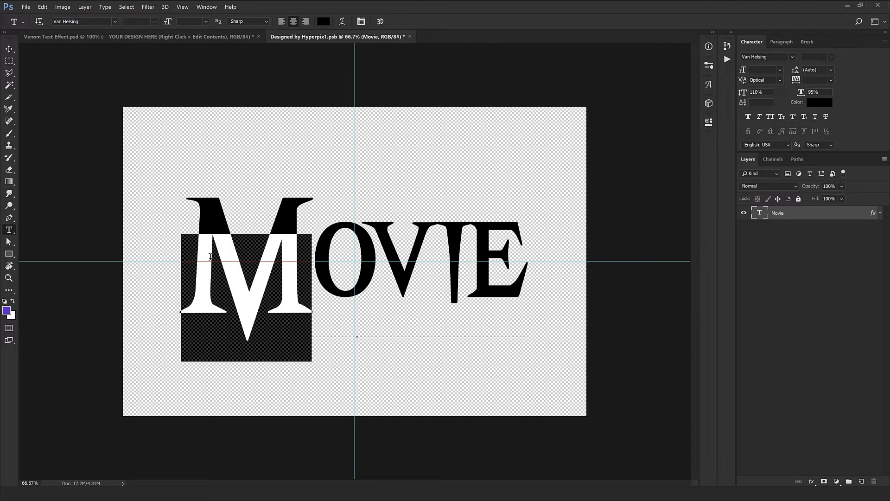
{"action": "left_click", "coordinate": [816, 80]}
{"action": "key", "text": "shift+Down"}
{"action": "key", "text": "shift+Down"}
{"action": "key", "text": "shift+Down"}
{"action": "key", "text": "shift+Down"}
{"action": "key", "text": "shift+Down"}
{"action": "key", "text": "shift+Down"}
{"action": "key", "text": "shift+Down"}
{"action": "key", "text": "shift+Down"}
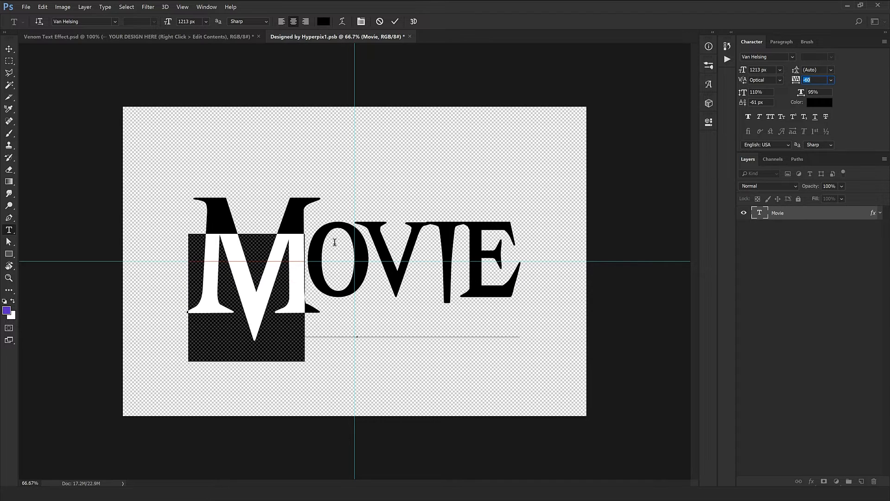
Set the tracking of the letter V in Movie to 20.
{"action": "left_click", "coordinate": [332, 252]}
{"action": "left_click_drag", "start_coordinate": [431, 231], "coordinate": [392, 239]}
{"action": "double_click", "coordinate": [809, 79]}
{"action": "type", "text": "20"}
{"action": "key", "text": "Return"}
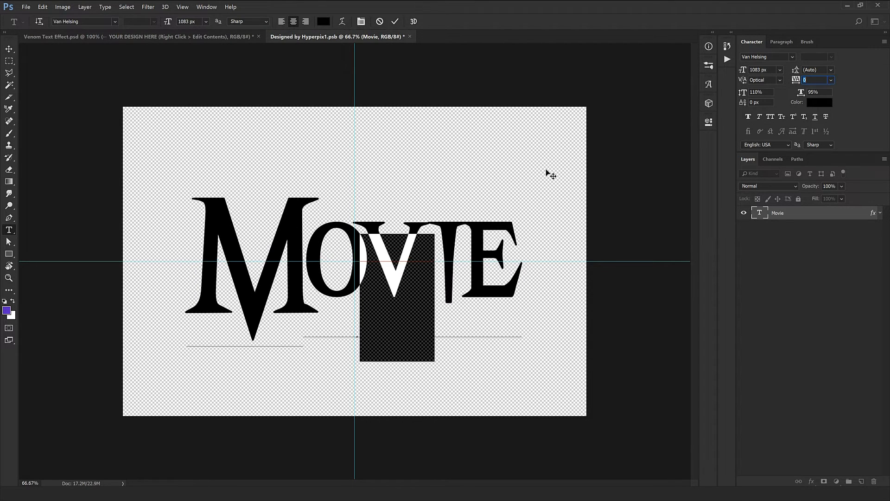
Increase the tracking of the letter I in Movie to 40 and commit the text edits.
{"action": "left_click", "coordinate": [479, 264]}
{"action": "left_click_drag", "start_coordinate": [478, 264], "coordinate": [437, 261]}
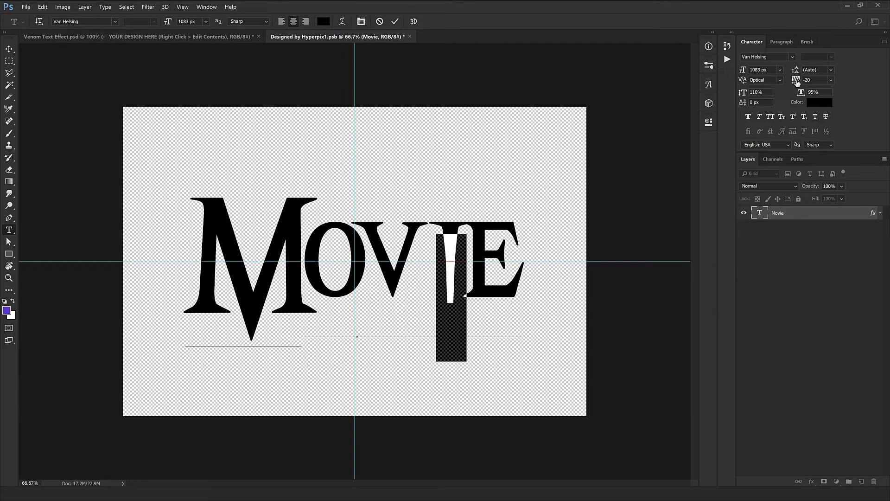
{"action": "double_click", "coordinate": [810, 79]}
{"action": "type", "text": "0"}
{"action": "key", "text": "Return"}
{"action": "key", "text": "alt+Right"}
{"action": "key", "text": "alt+Right"}
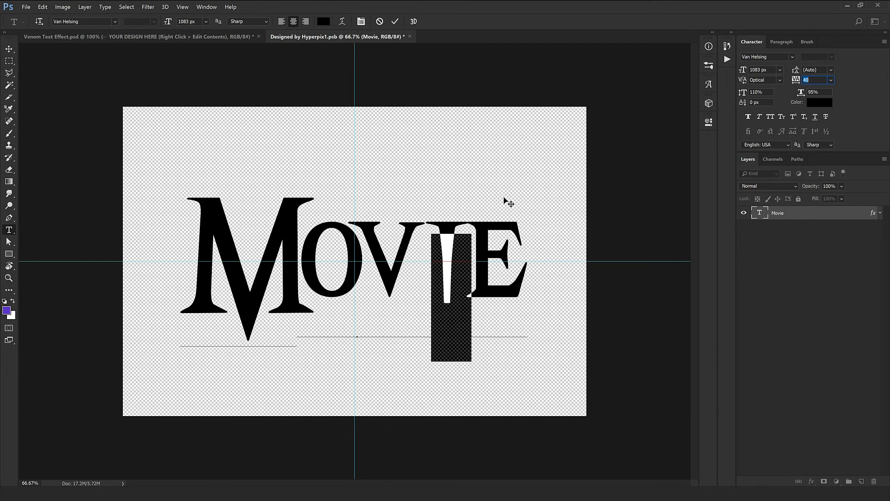
{"action": "left_click", "coordinate": [479, 241]}
{"action": "key", "text": "ctrl+Return"}
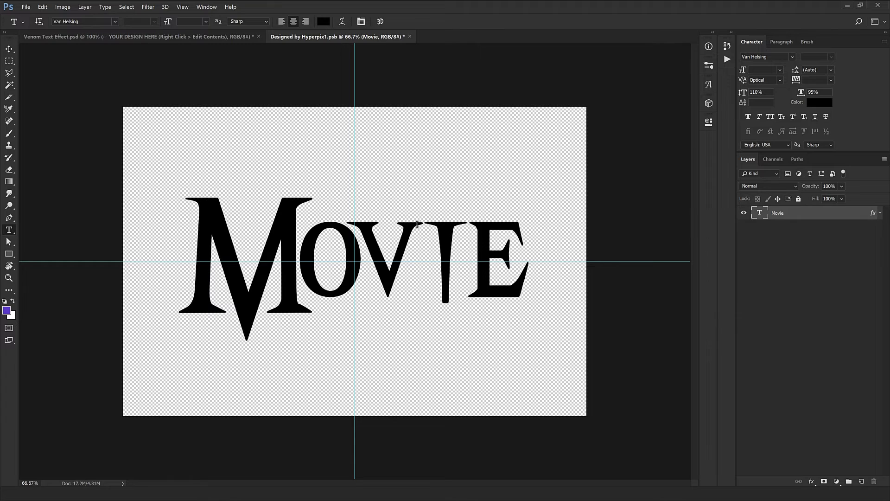
{"action": "key", "text": "v"}
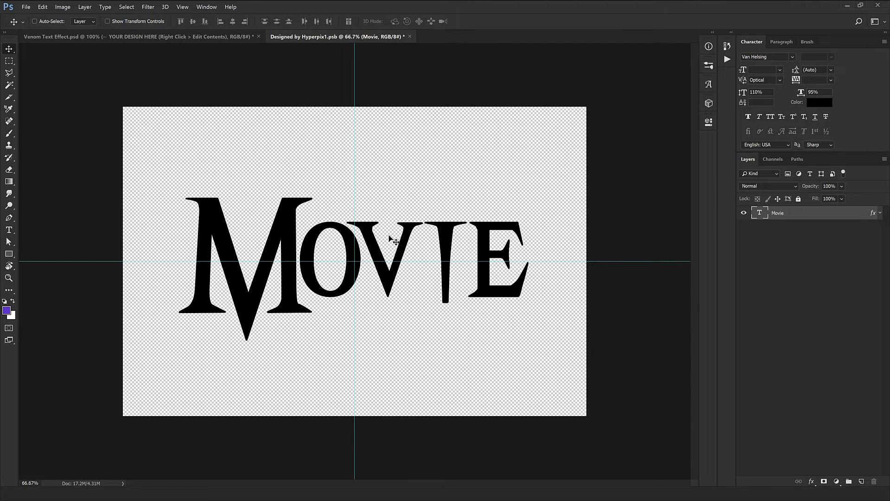
Check the text's centering with Free Transform and close the smart object's document, saving its changes into the main design.
{"action": "key", "text": "ctrl+t"}
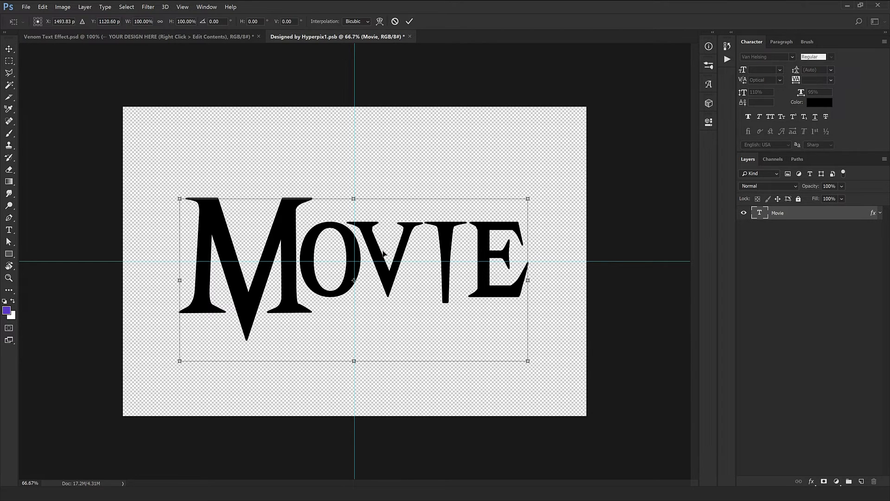
{"action": "key", "text": "Return"}
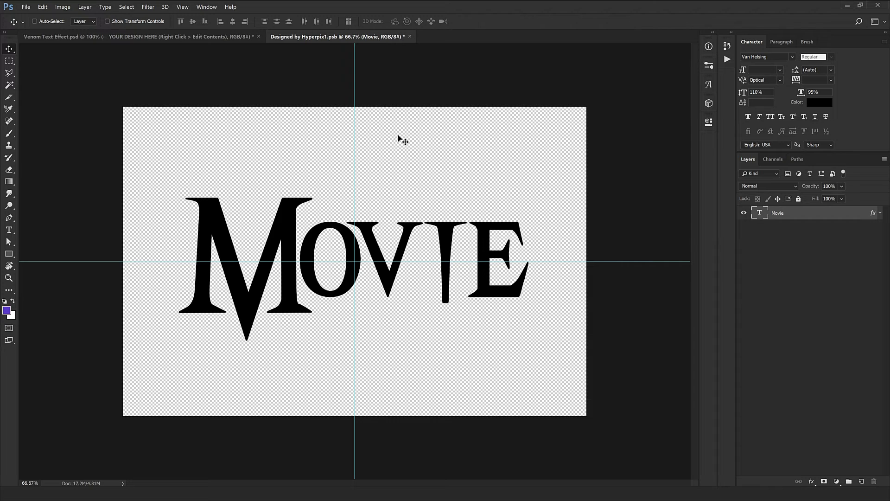
{"action": "left_click", "coordinate": [410, 36]}
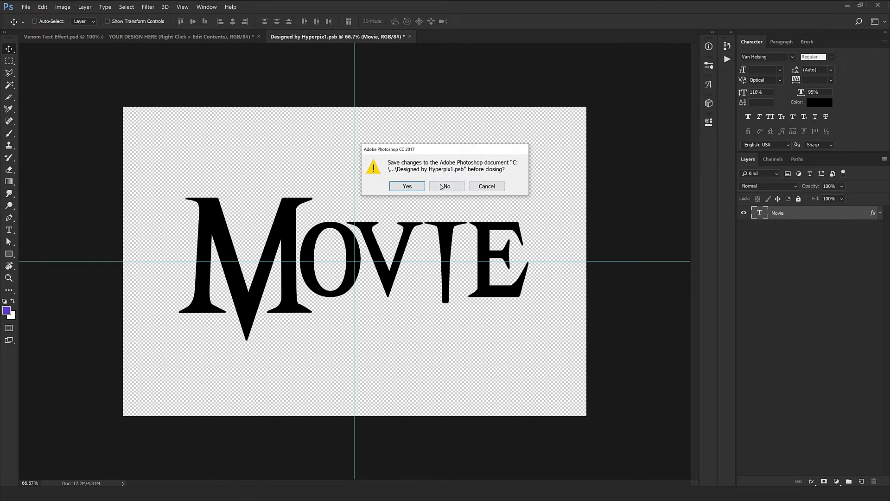
{"action": "left_click", "coordinate": [407, 187]}
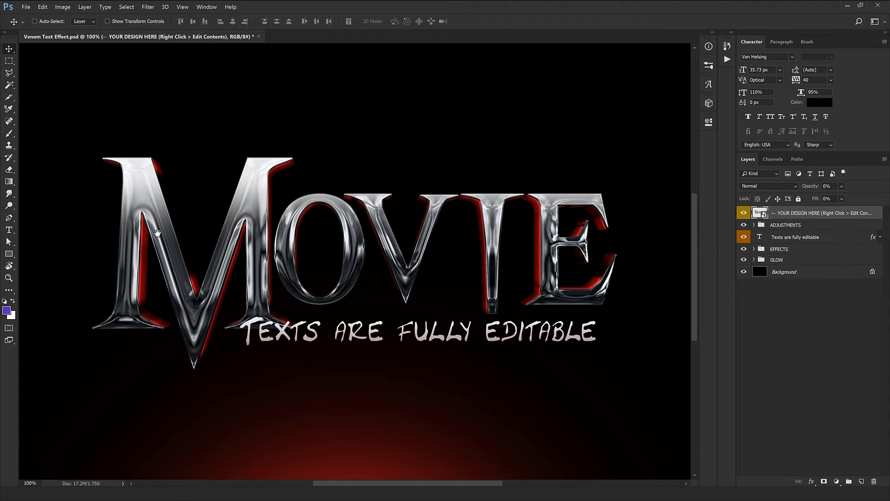
{"action": "scroll", "coordinate": [499, 213], "scroll_direction": "down", "scroll_amount": 1}
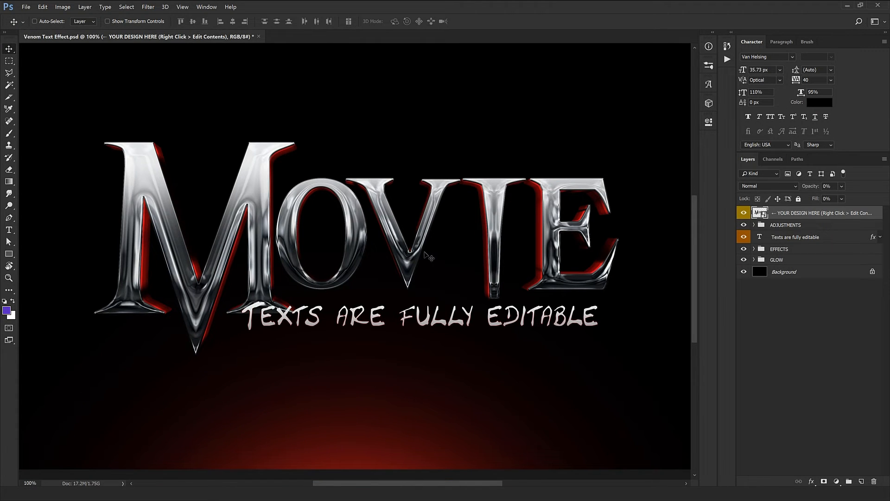
Replace the wording of the "Texts are fully editable" tagline with "Let there be carnage" and commit the edit.
{"action": "left_click", "coordinate": [779, 237]}
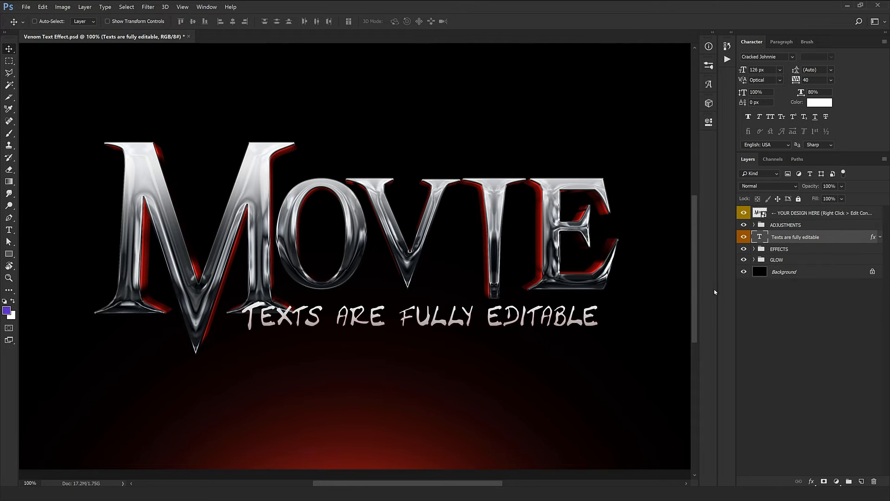
{"action": "double_click", "coordinate": [758, 237]}
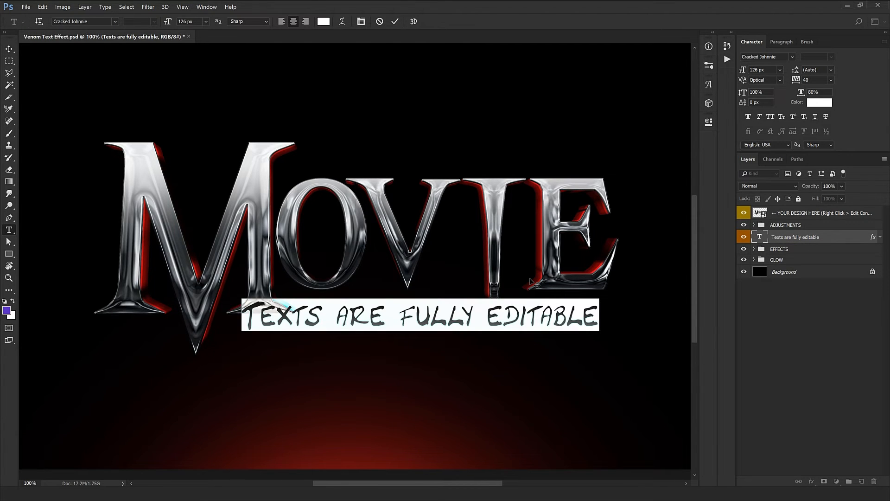
{"action": "type", "text": "LE"}
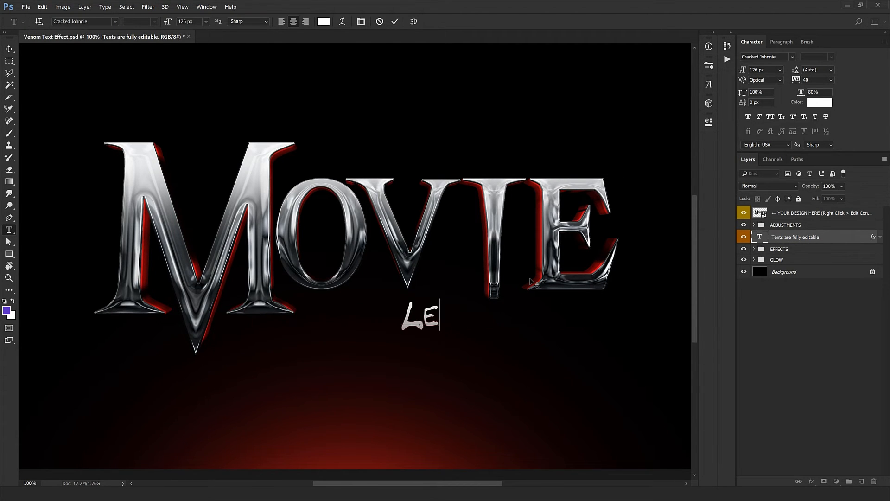
{"action": "type", "text": "T THE"}
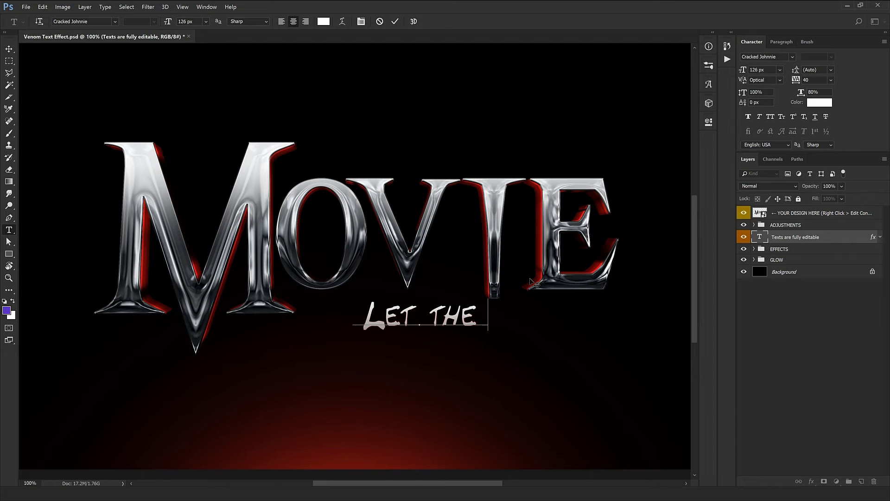
{"action": "type", "text": "RE BE CAR"}
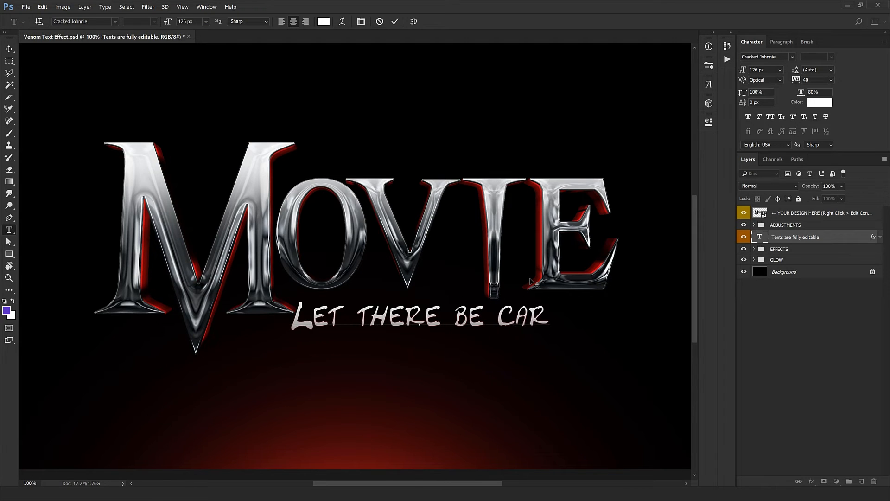
{"action": "type", "text": "NAGE"}
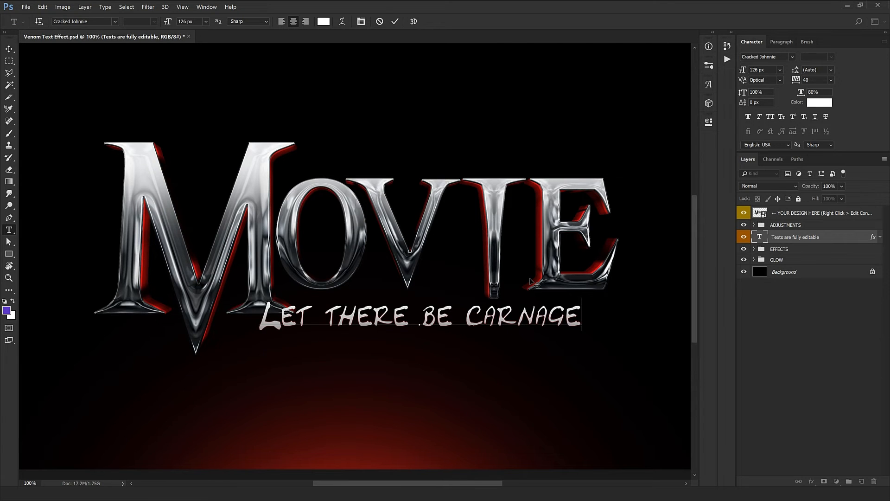
{"action": "key", "text": "ctrl+Return"}
{"action": "key", "text": "v"}
Move the tagline beneath the "ovie" letters, scale it down to about 117 px, and nudge it slightly lower.
{"action": "key", "text": "ctrl+minus"}
{"action": "left_click_drag", "start_coordinate": [389, 374], "coordinate": [416, 368]}
{"action": "key", "text": "ctrl+t"}
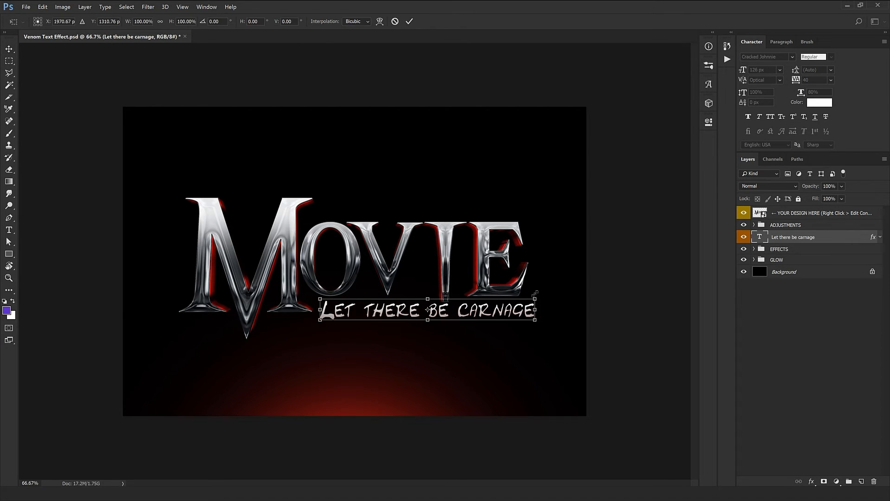
{"action": "left_click_drag", "start_coordinate": [535, 293], "coordinate": [521, 299]}
{"action": "key", "text": "Return"}
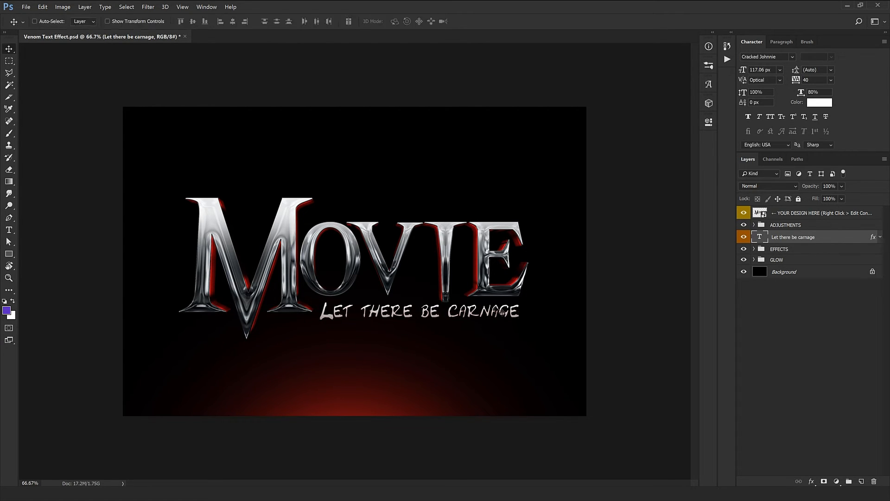
{"action": "key", "text": "shift+Down"}
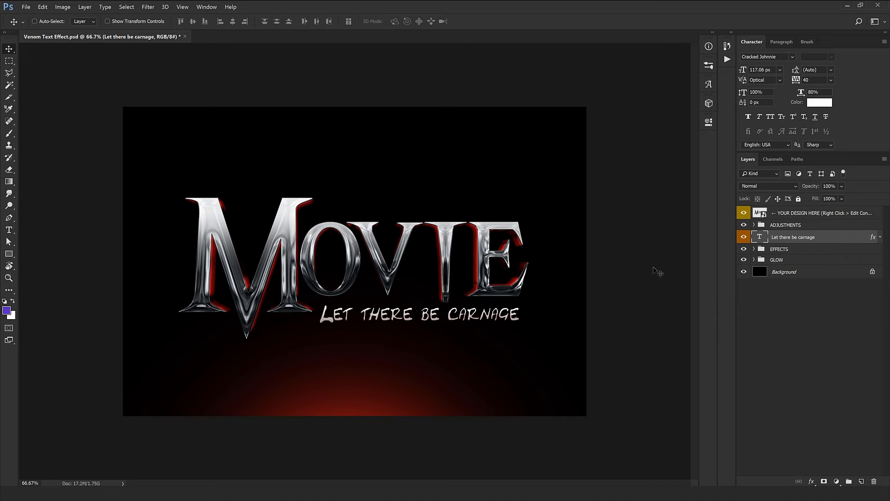
Examine the ADJUSTMENTS group by switching the visibility of the group and its Brightness/Contrast layer off and on.
{"action": "left_click", "coordinate": [760, 226]}
{"action": "left_click", "coordinate": [743, 225]}
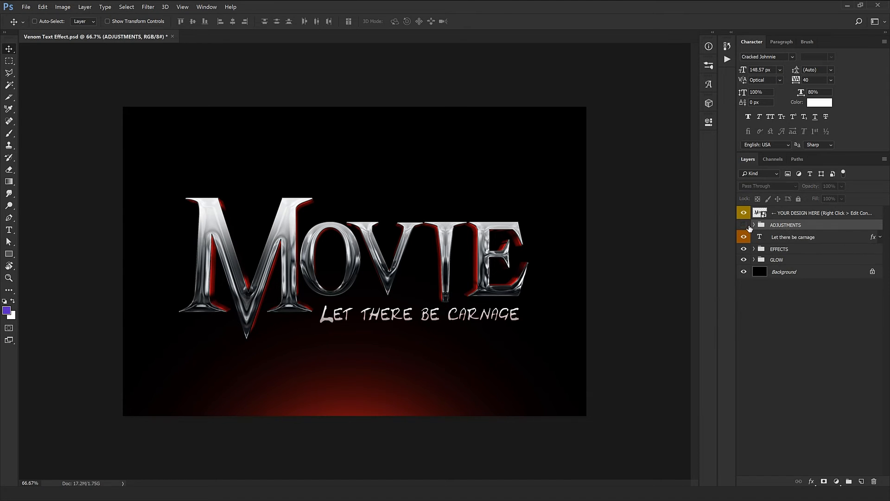
{"action": "left_click", "coordinate": [744, 225]}
{"action": "left_click", "coordinate": [754, 225]}
{"action": "left_click", "coordinate": [744, 236]}
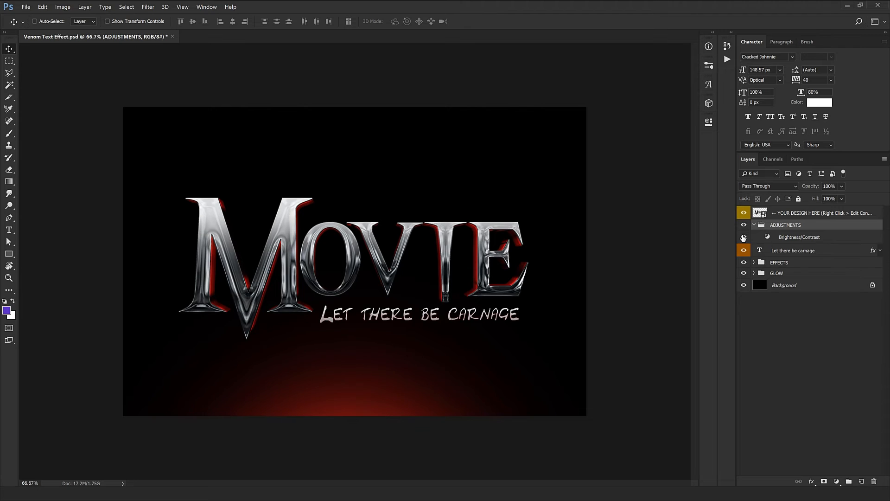
{"action": "left_click", "coordinate": [744, 237]}
{"action": "left_click", "coordinate": [744, 237]}
{"action": "left_click", "coordinate": [744, 237]}
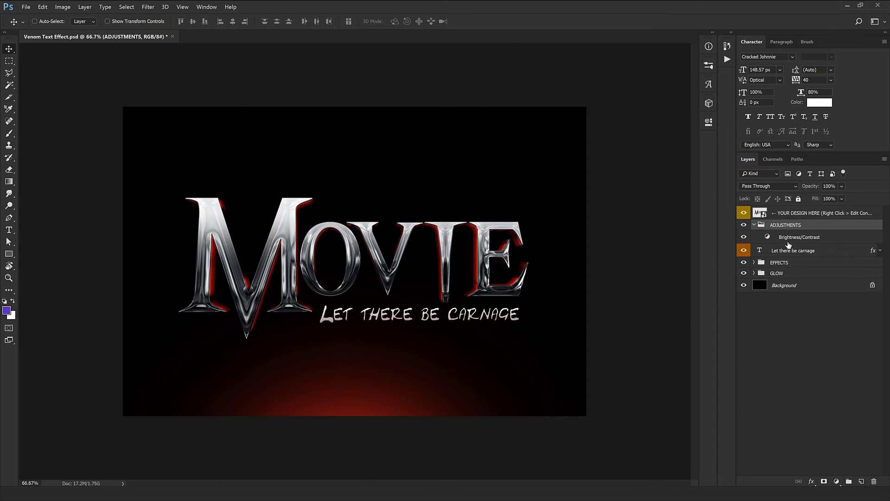
{"action": "left_click_drag", "start_coordinate": [781, 236], "coordinate": [757, 227]}
{"action": "left_click", "coordinate": [757, 227]}
{"action": "left_click", "coordinate": [754, 225]}
Examine the metallic lettering at 100% zoom and look through the contents of the EFFECTS group.
{"action": "left_click", "coordinate": [757, 249]}
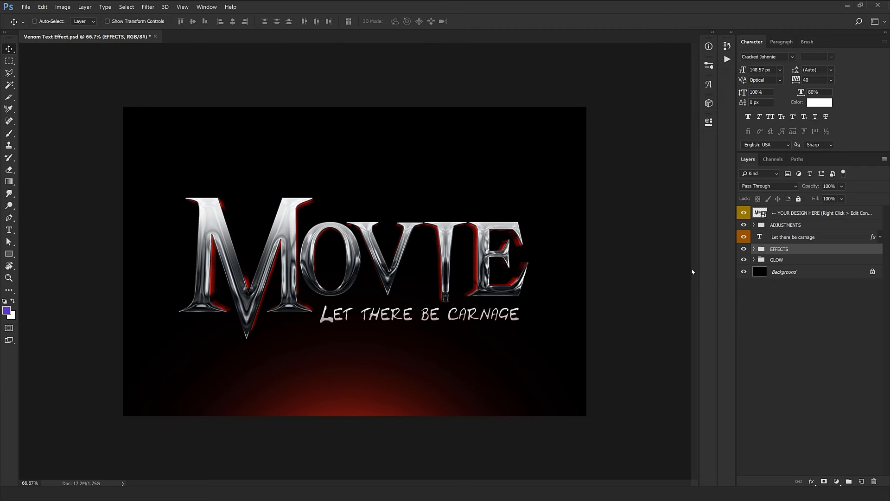
{"action": "key", "text": "ctrl+1"}
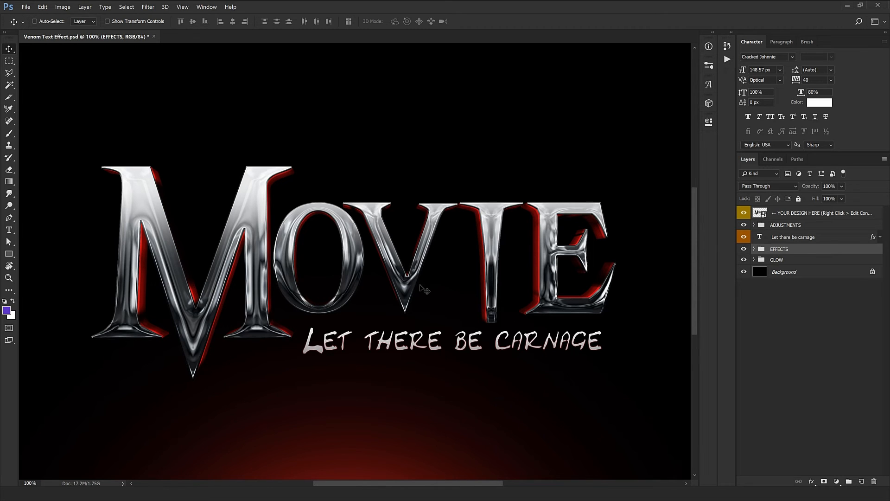
{"action": "left_click_drag", "start_coordinate": [407, 298], "coordinate": [413, 254]}
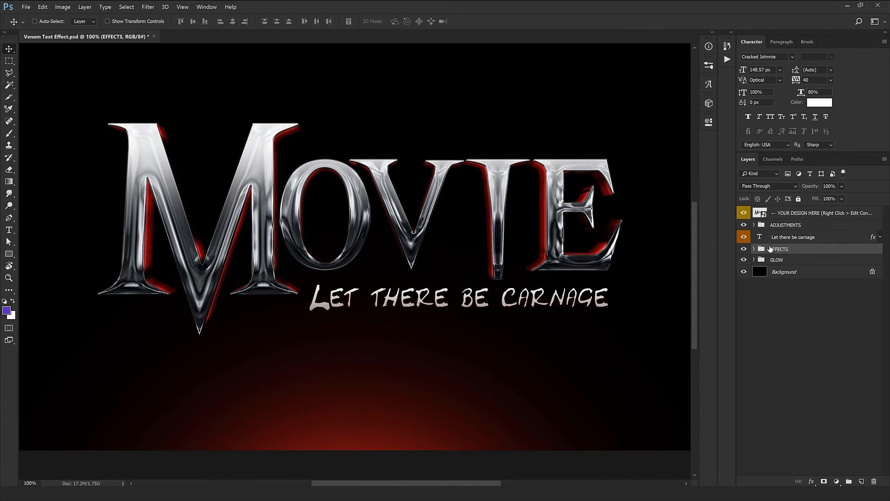
{"action": "left_click", "coordinate": [754, 249]}
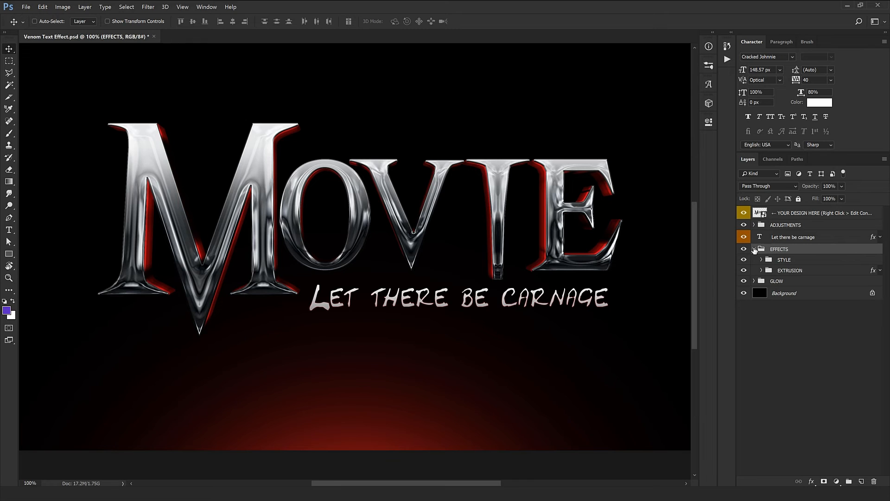
{"action": "left_click", "coordinate": [754, 249]}
Look inside the GLOW group and switch its visibility off and on to compare the red background glow.
{"action": "left_click", "coordinate": [782, 262]}
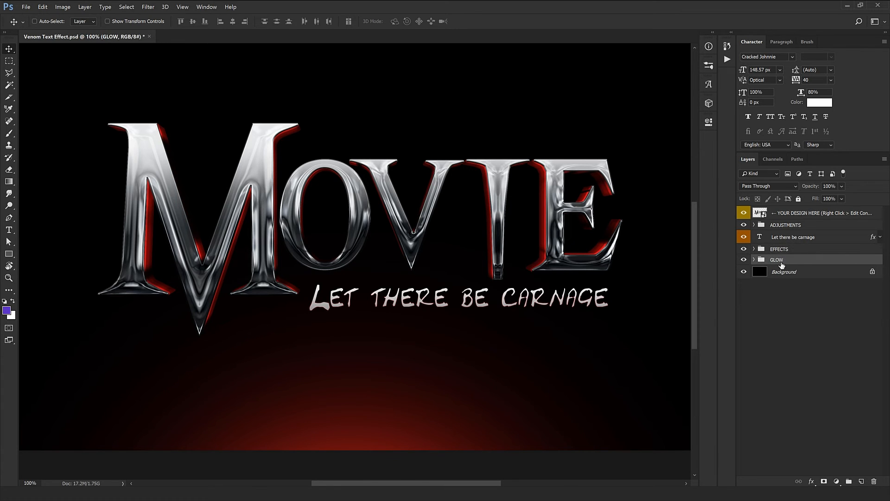
{"action": "key", "text": "ctrl+minus"}
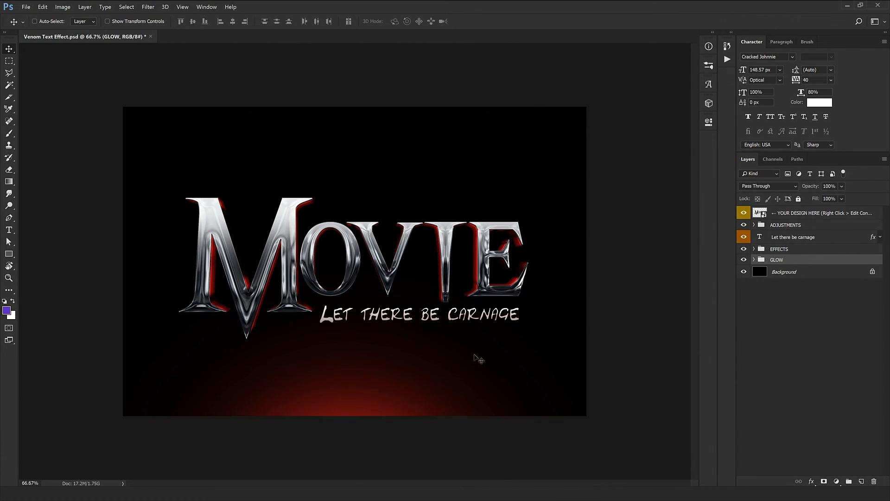
{"action": "left_click", "coordinate": [754, 260]}
{"action": "left_click", "coordinate": [754, 260]}
{"action": "left_click", "coordinate": [744, 261]}
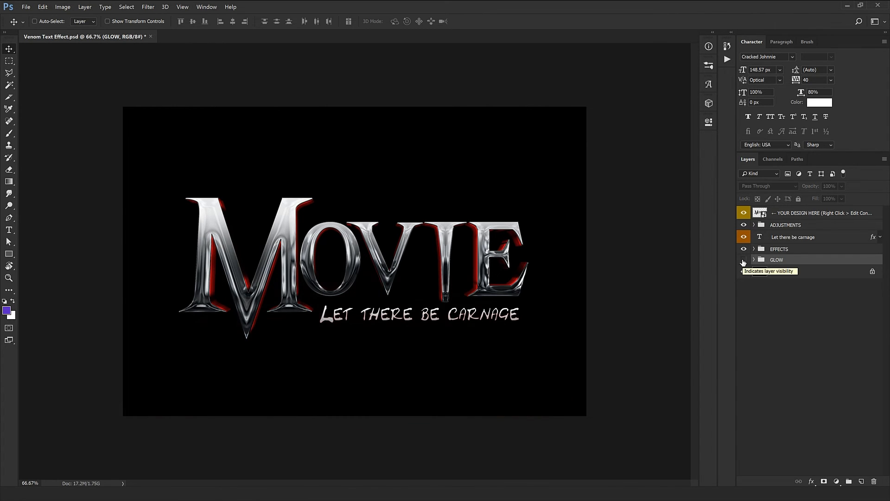
{"action": "left_click", "coordinate": [743, 261]}
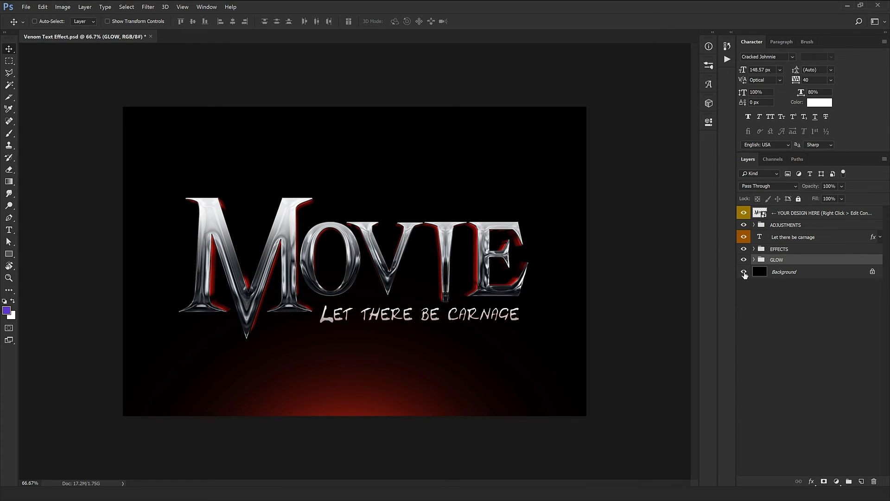
Hide the Background layer and GLOW group, examine the text effect on transparency at 100% zoom, and show both again.
{"action": "left_click_drag", "start_coordinate": [744, 276], "coordinate": [743, 259]}
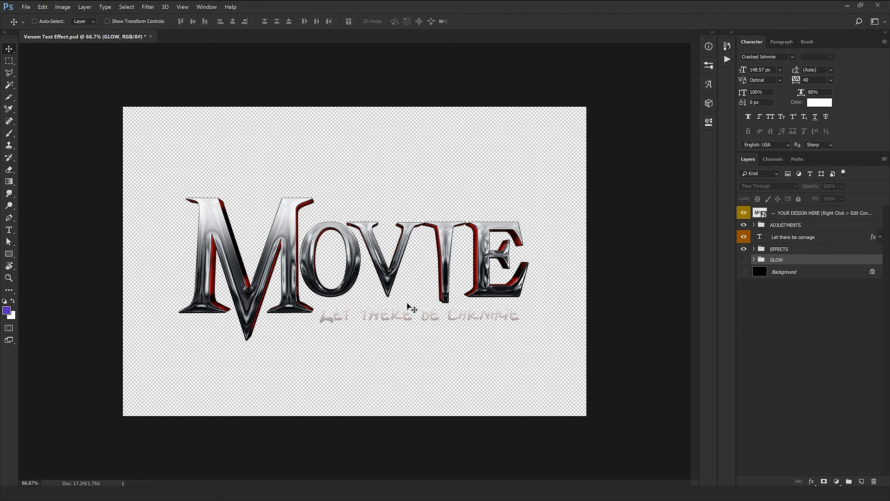
{"action": "key", "text": "ctrl+plus"}
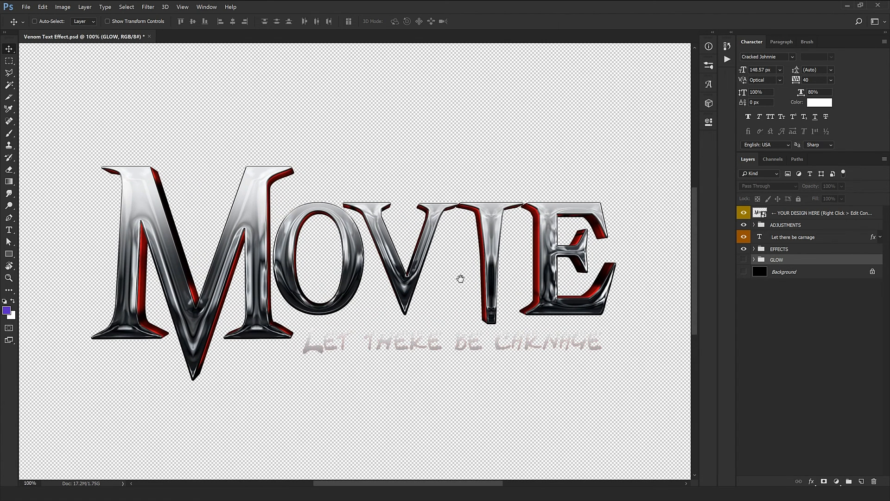
{"action": "left_click_drag", "start_coordinate": [461, 278], "coordinate": [473, 249]}
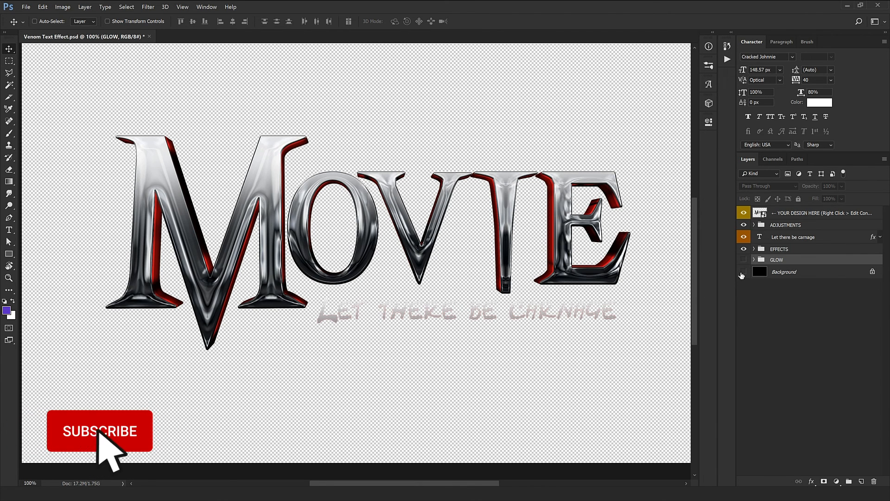
{"action": "left_click_drag", "start_coordinate": [743, 273], "coordinate": [744, 261]}
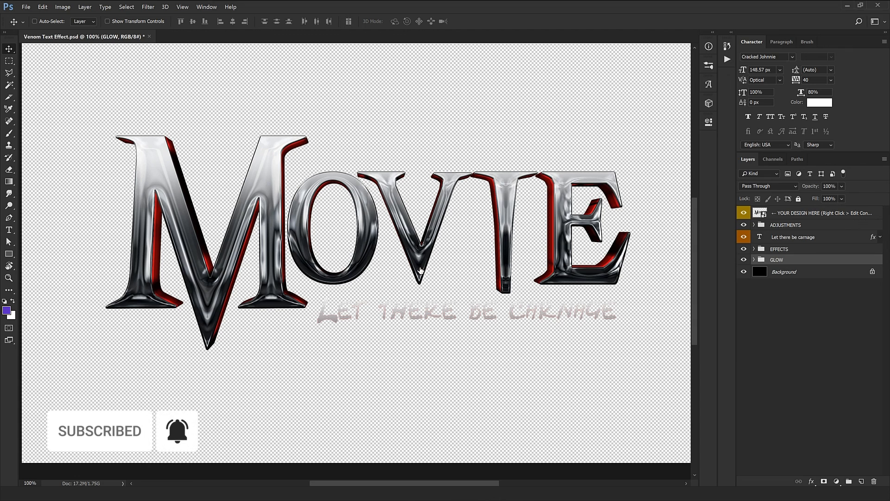